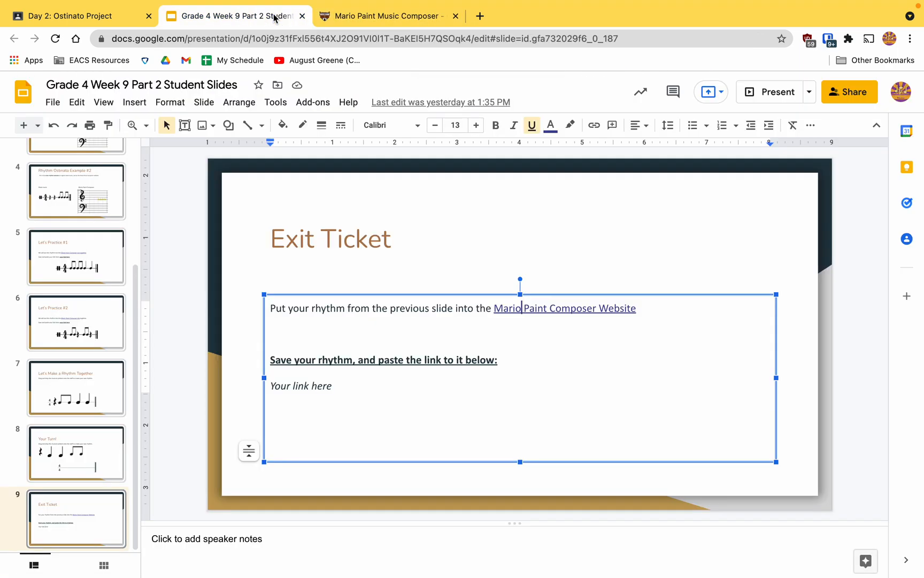
Step: On the "Your Turn!" slide, arrange two quarter notes, the beamed eighth notes and the quarter rest in that order on the 4/4 staff
click(84, 452)
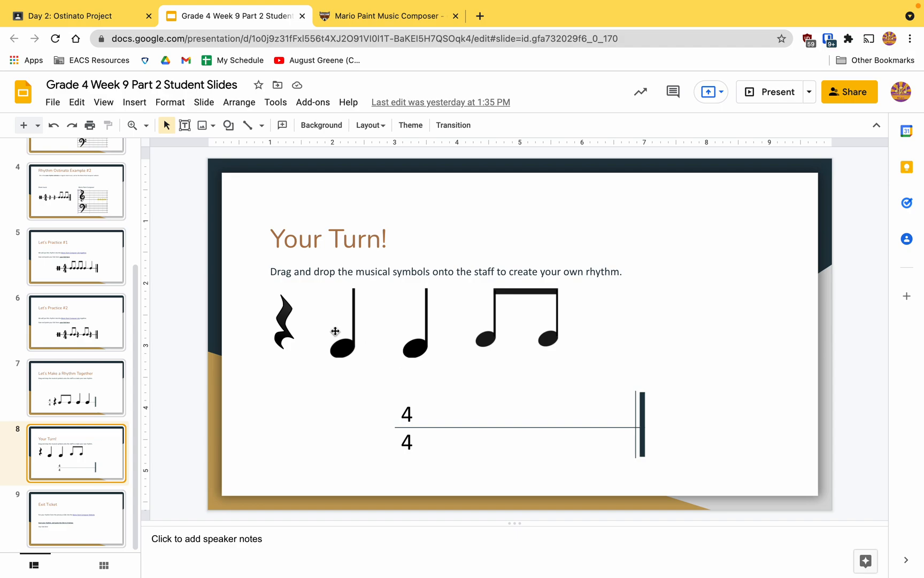
drag(348, 342, 450, 420)
drag(418, 346, 491, 427)
drag(482, 338, 517, 432)
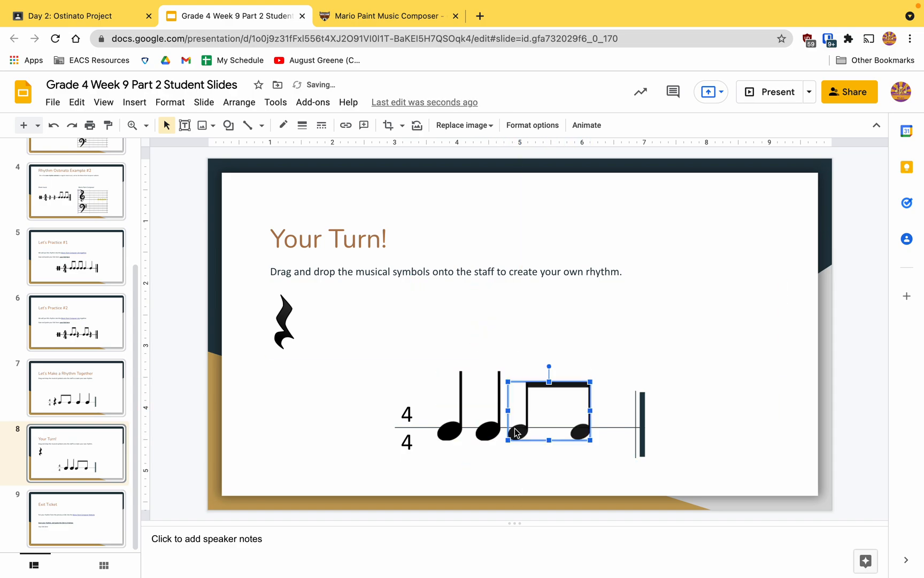
drag(288, 338, 621, 436)
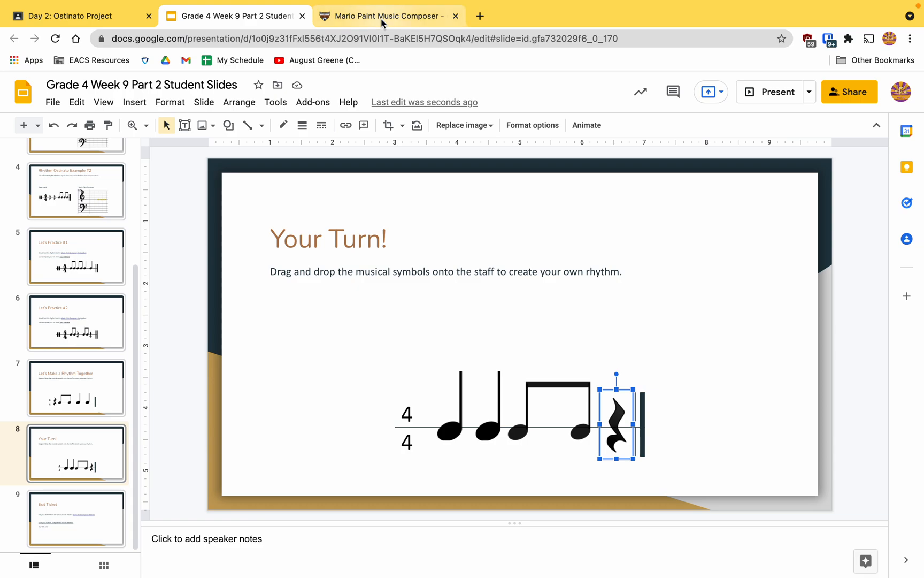
Step: Switch to the Mario Paint Music Composer and look over the length of the empty staff
click(381, 19)
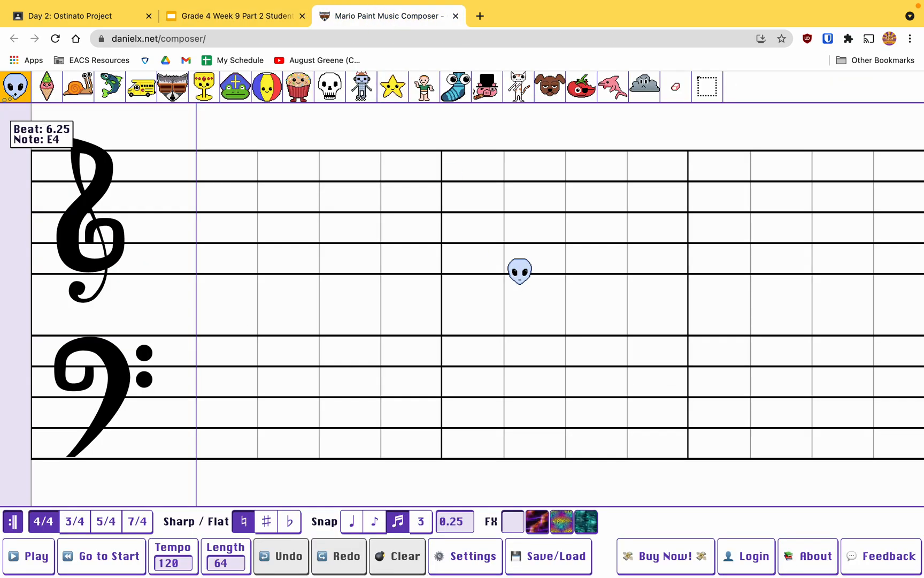
scroll(520, 271, right, 10)
scroll(520, 271, right, 10)
scroll(520, 271, left, 4)
scroll(519, 272, left, 15)
scroll(520, 272, right, 10)
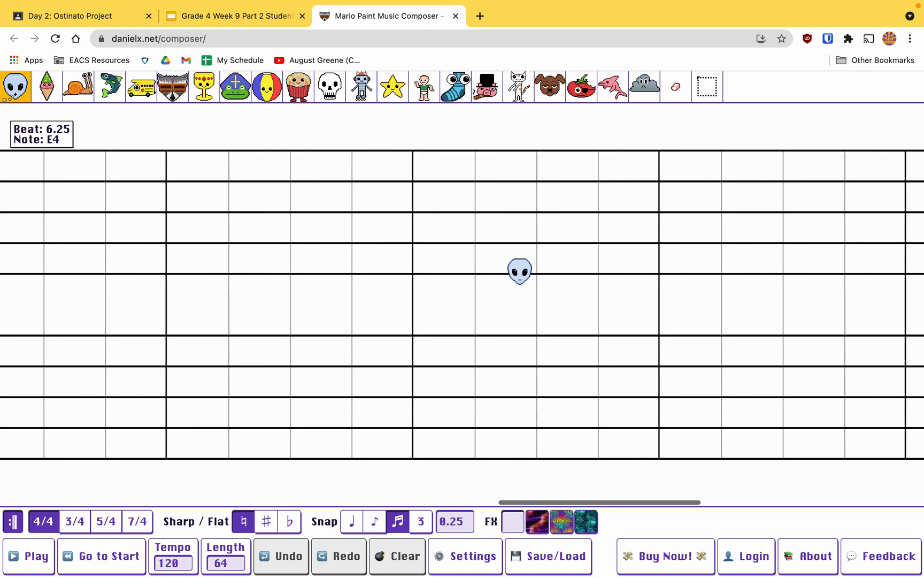
scroll(520, 271, right, 8)
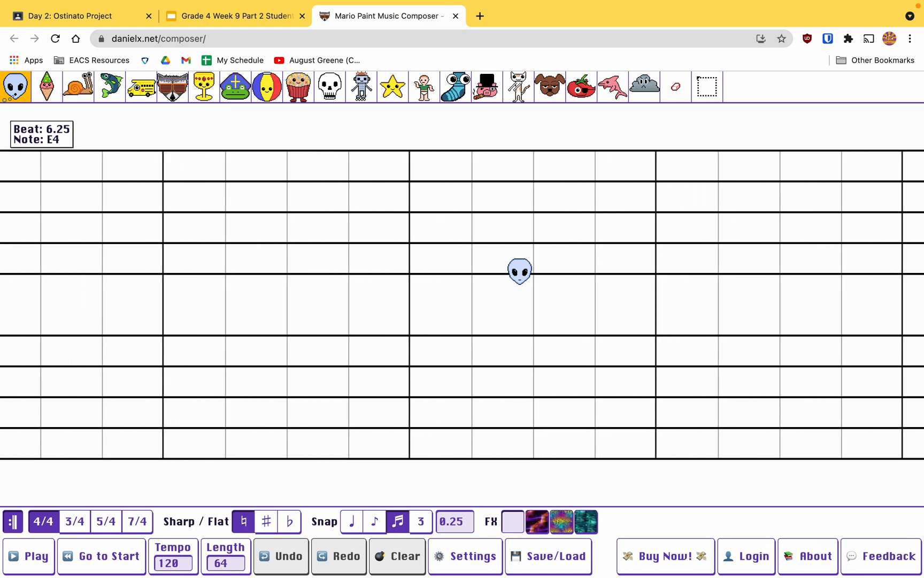
scroll(519, 271, right, 2)
scroll(520, 271, left, 4)
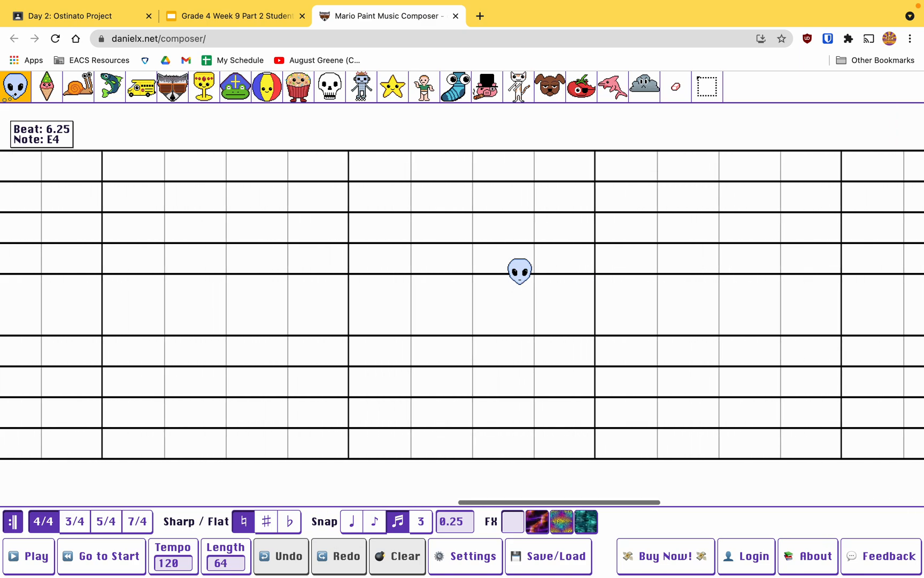
scroll(519, 271, left, 5)
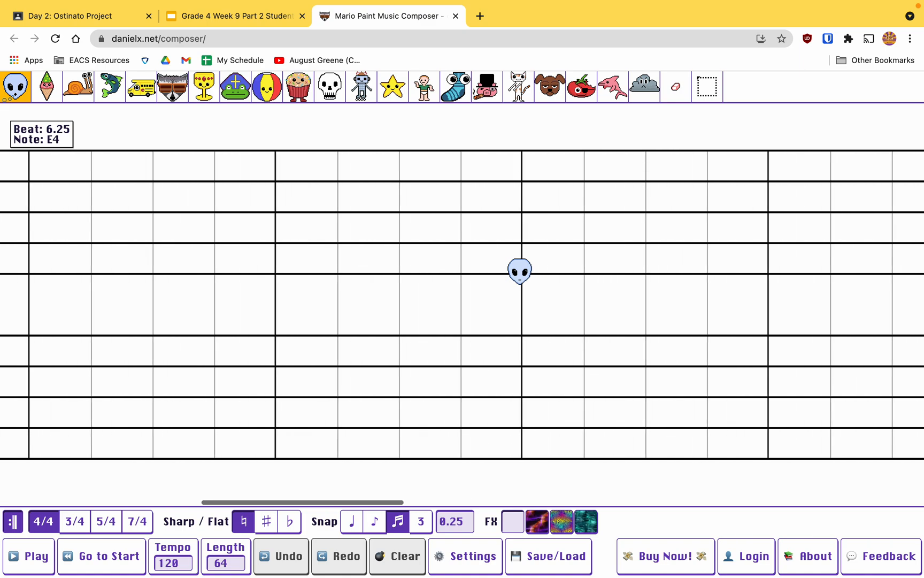
scroll(520, 272, left, 8)
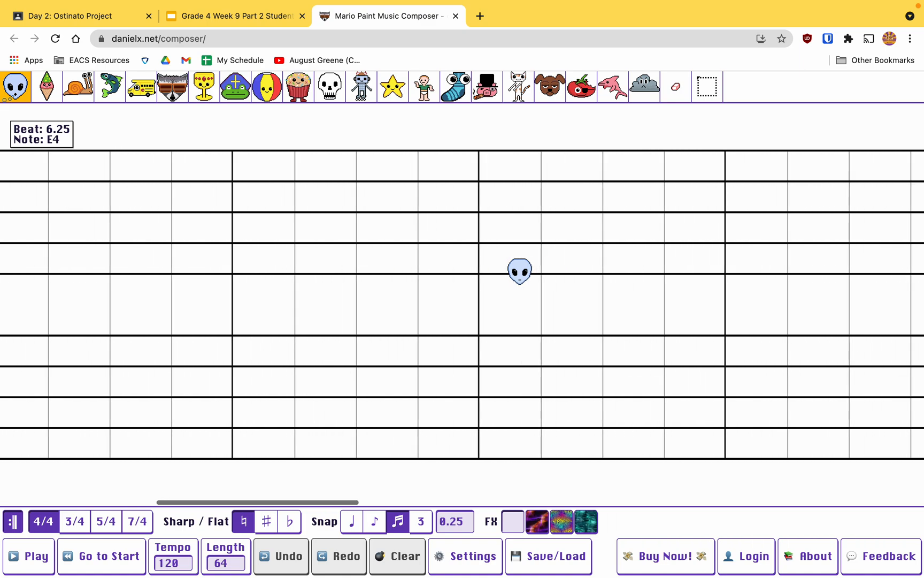
scroll(520, 271, left, 3)
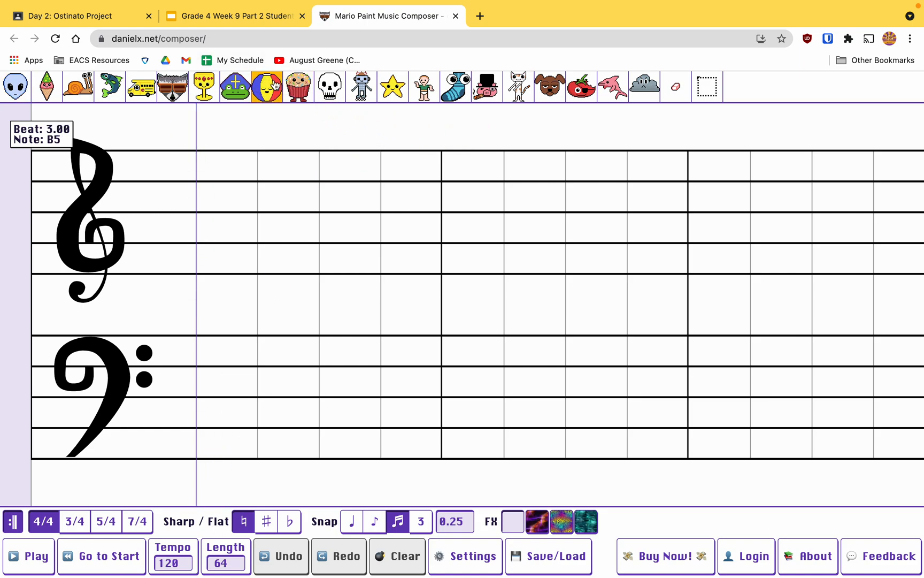
Step: Build the first measure with beach balls on G2 at beats 2 and 4 and cupcakes on B2 at beats 1, 2, 2.5 and 4
click(257, 458)
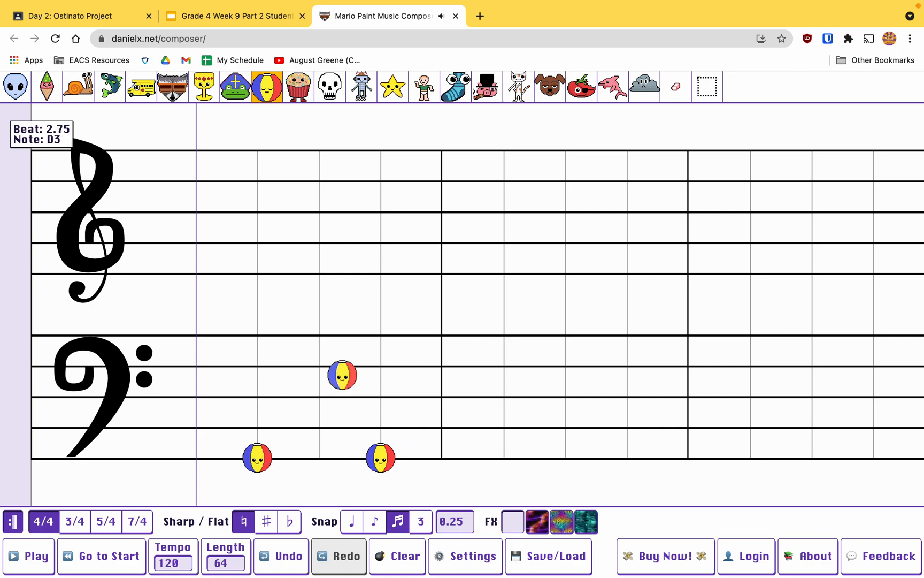
click(295, 98)
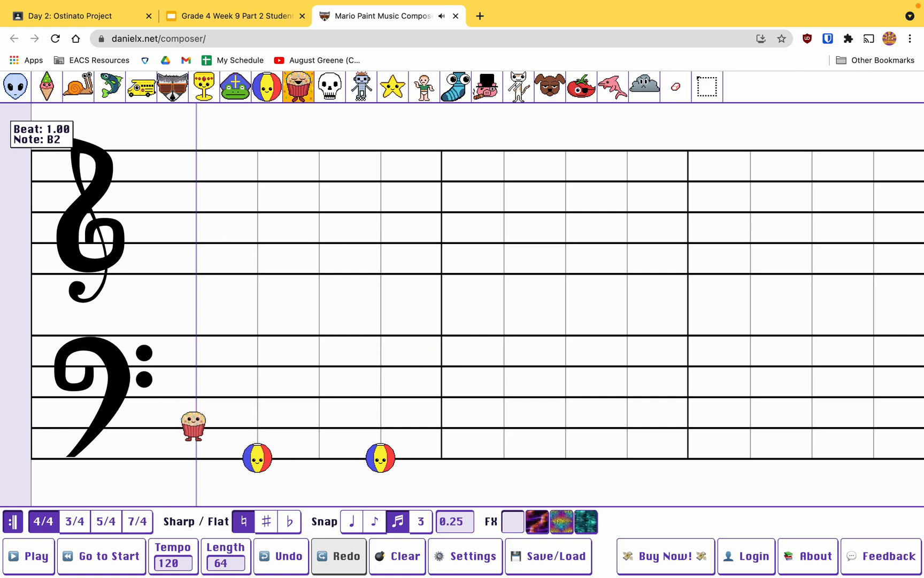
click(194, 426)
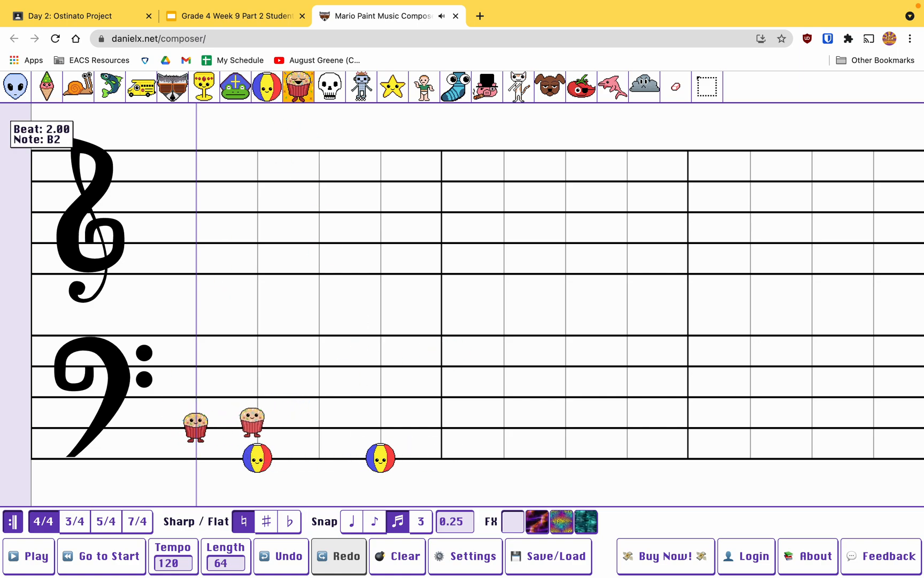
click(288, 426)
click(382, 427)
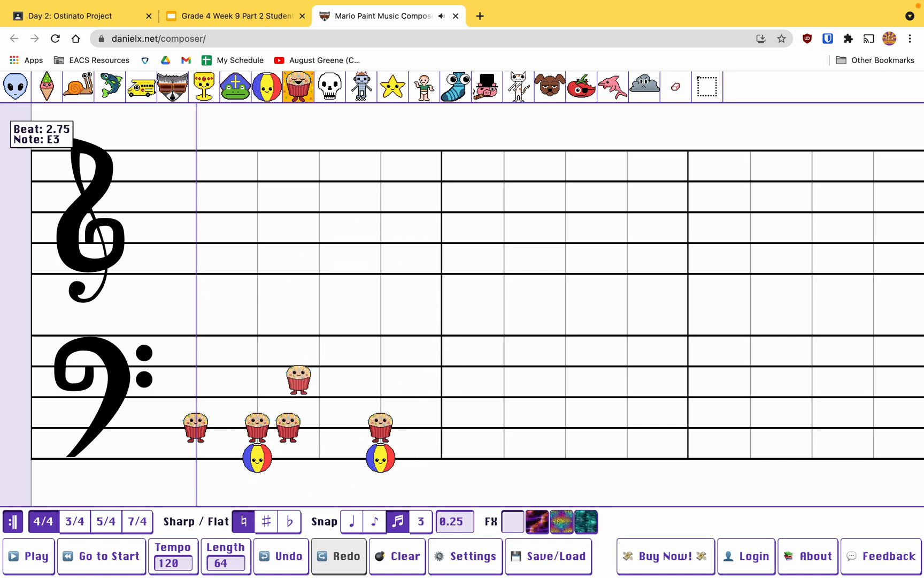
Step: Play back the first measure to hear the rhythm and send the playhead to the start
key(space)
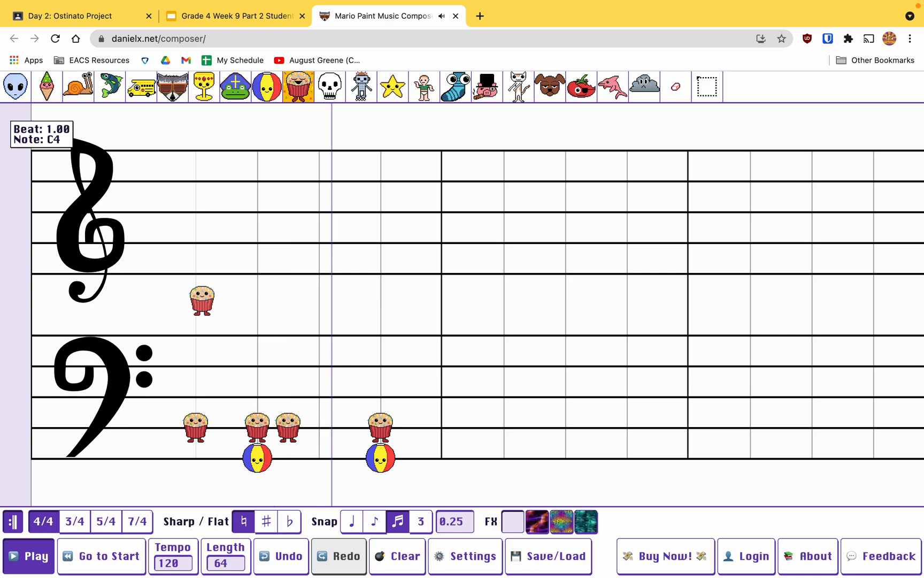
key(space)
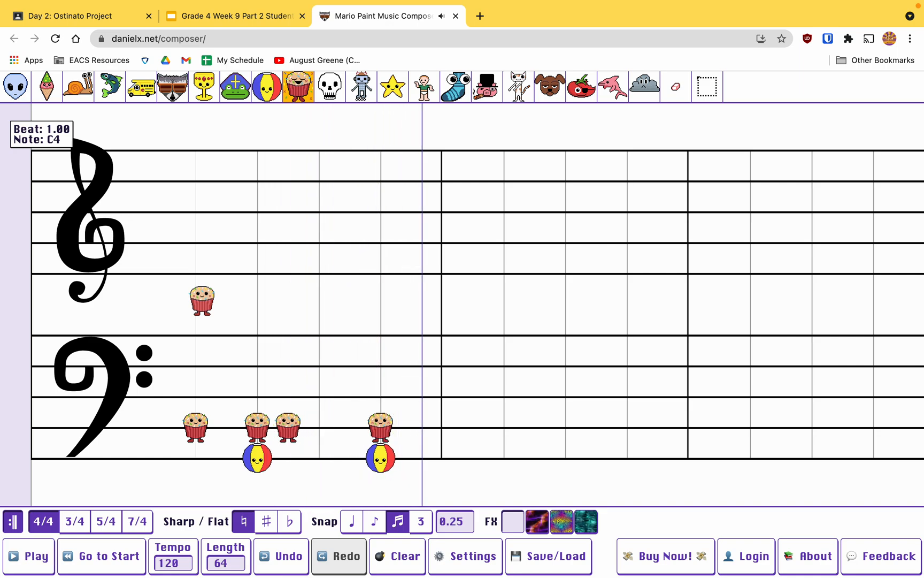
click(107, 559)
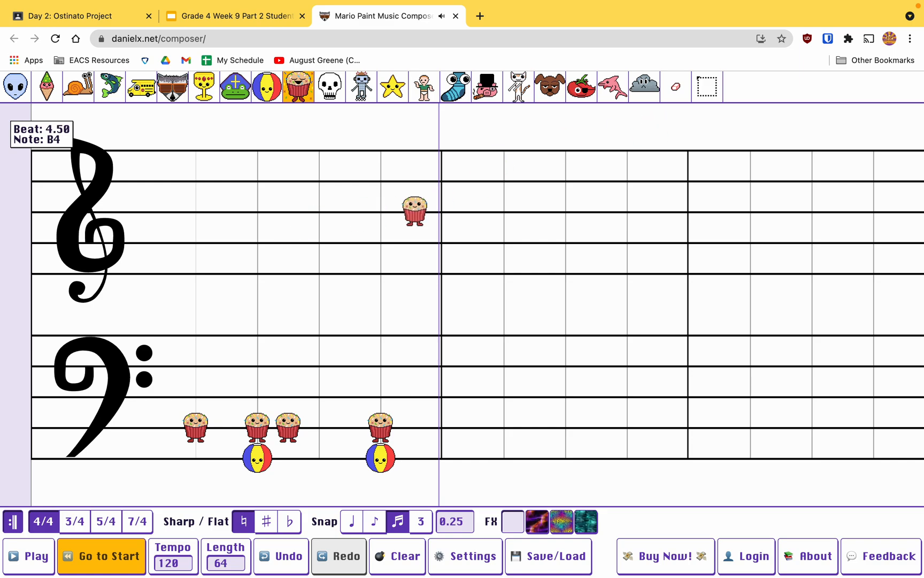
Step: Copy all the notes of the first measure and paste them on B2 at beat 5
click(706, 86)
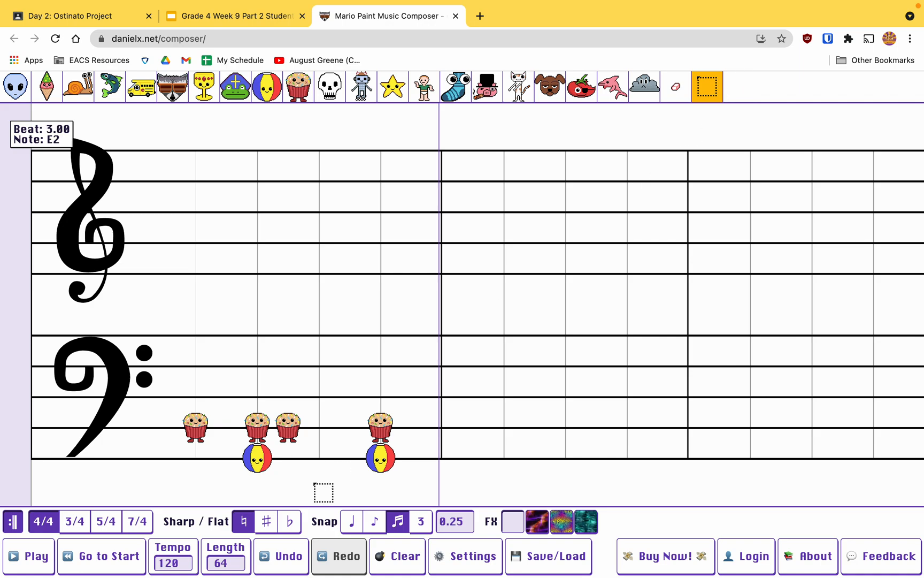
drag(440, 496, 140, 379)
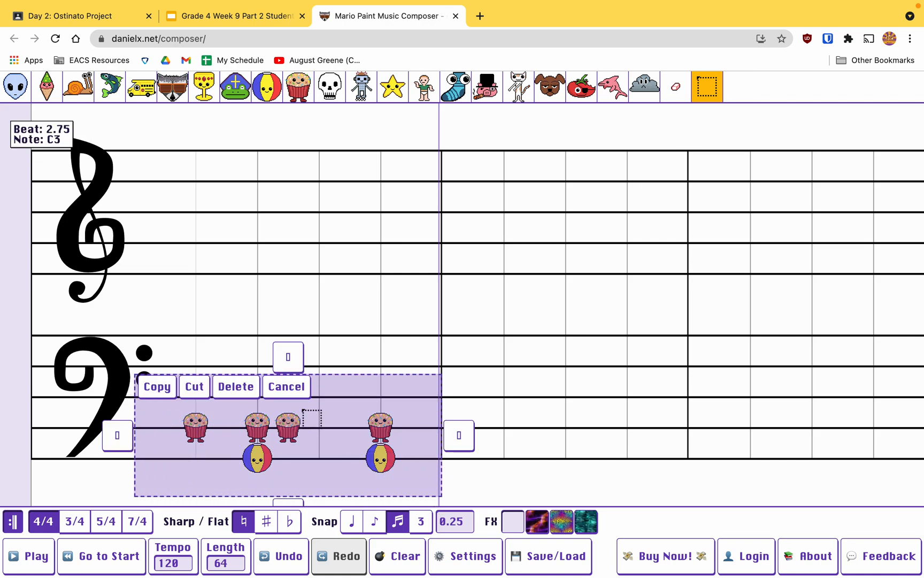
click(145, 383)
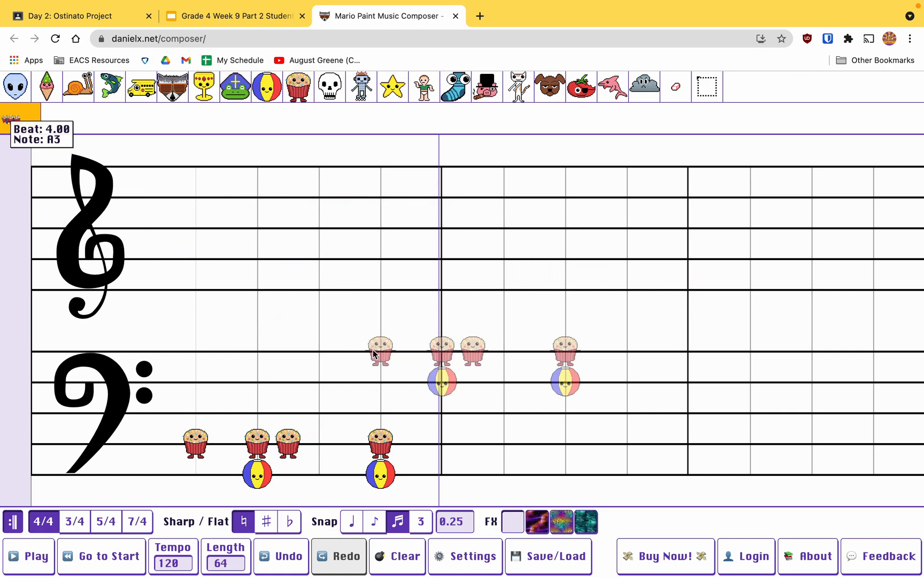
scroll(382, 351, right, 4)
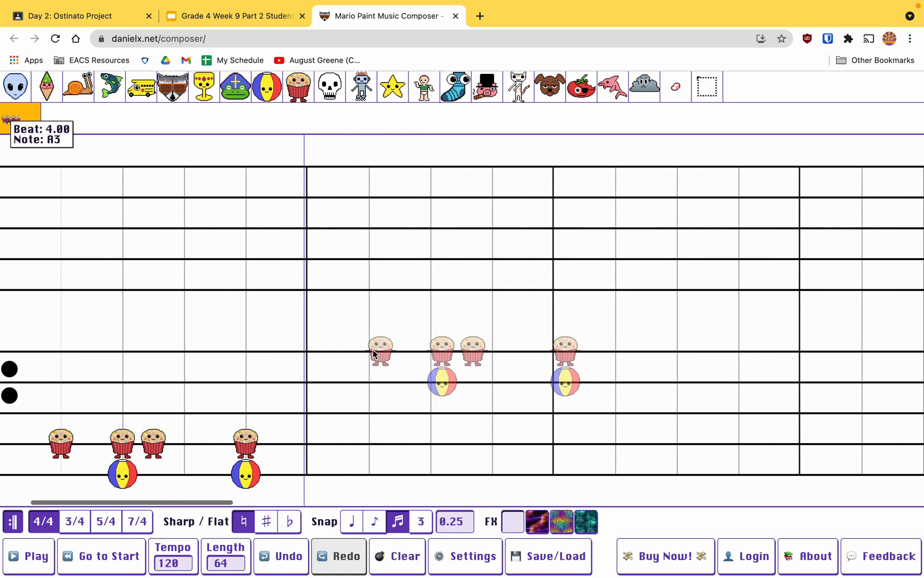
click(201, 448)
scroll(386, 256, left, 4)
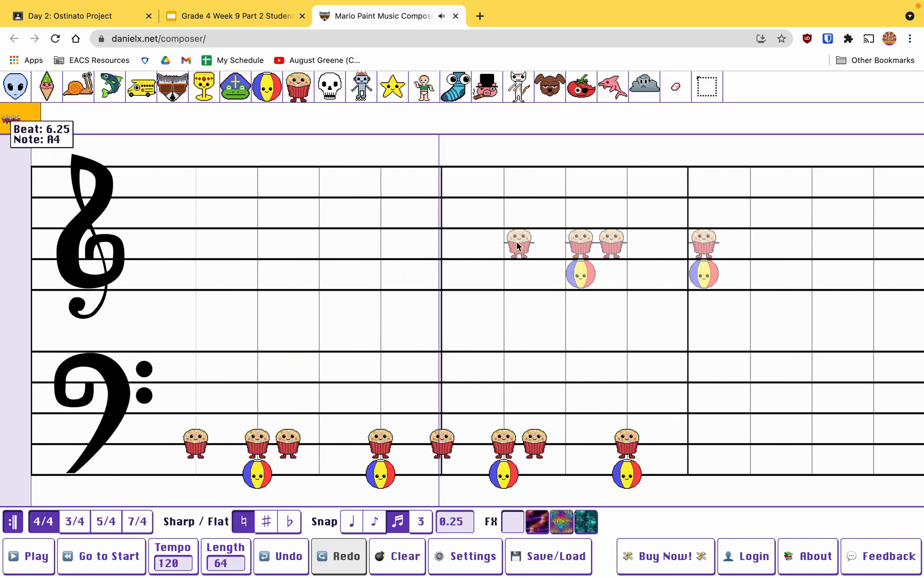
Step: Paste the copied one-measure pattern on B2 at beats 9, 13, 17 and 21
scroll(503, 222, right, 5)
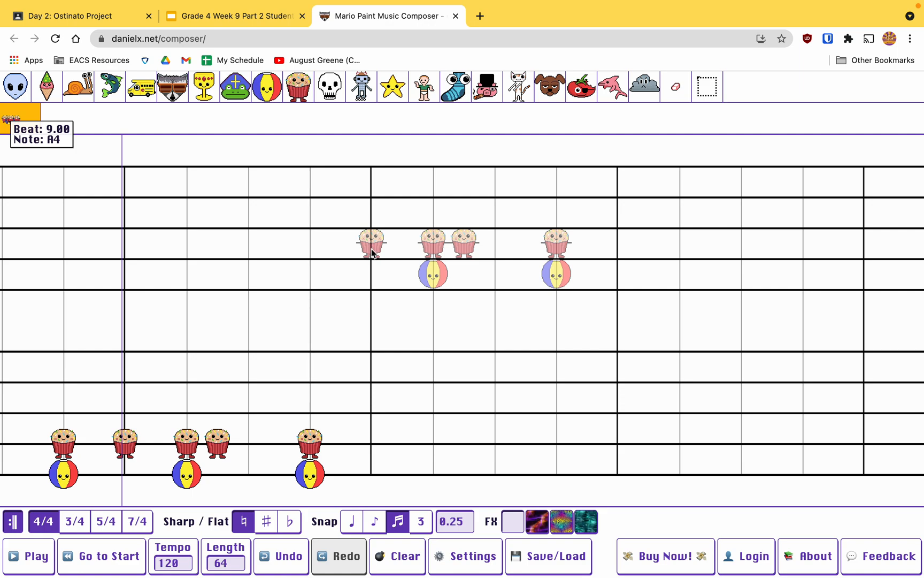
scroll(372, 228, right, 3)
scroll(373, 229, right, 1)
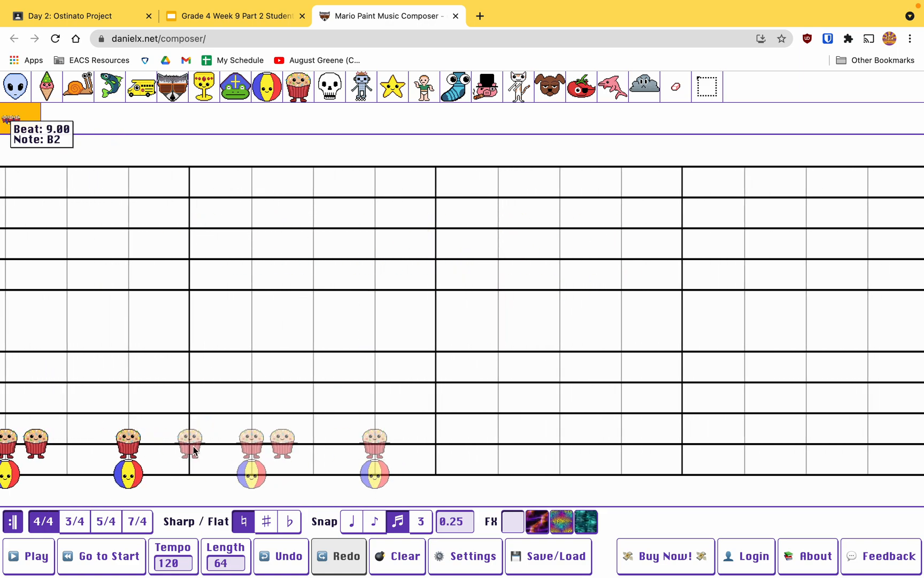
click(189, 443)
scroll(343, 389, right, 4)
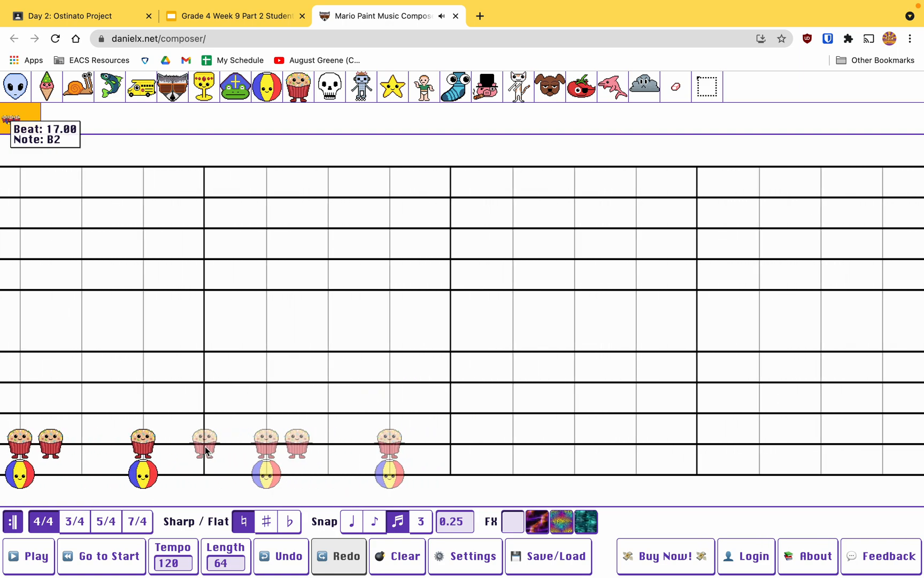
scroll(205, 446, right, 2)
click(144, 444)
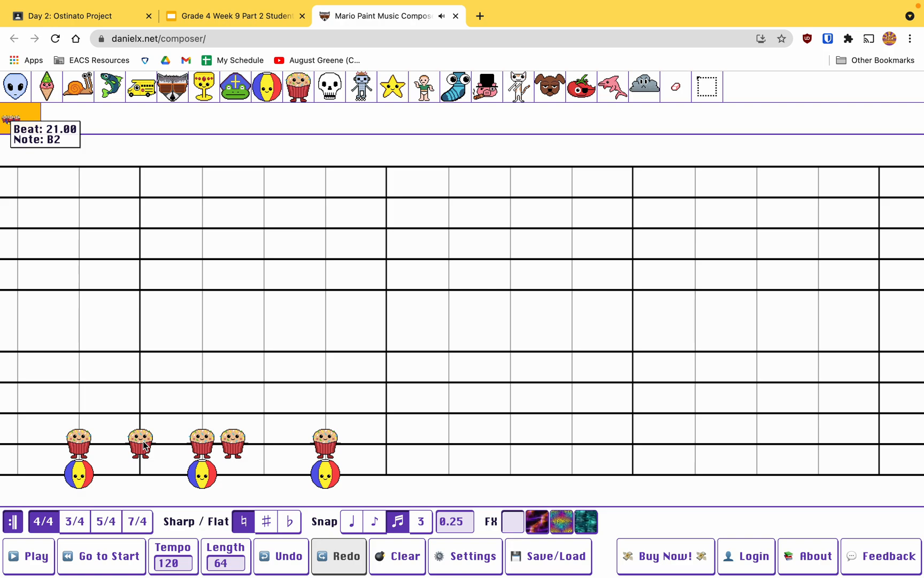
scroll(144, 444, left, 6)
scroll(144, 444, right, 1)
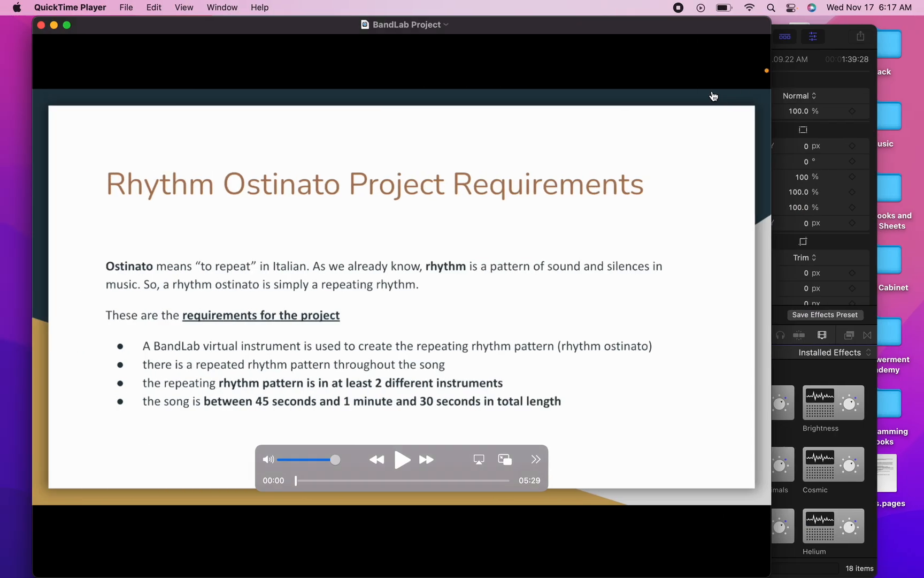
Step: Copy the two measures of notes that start at beat 17 as a longer pattern
key(ctrl+Right)
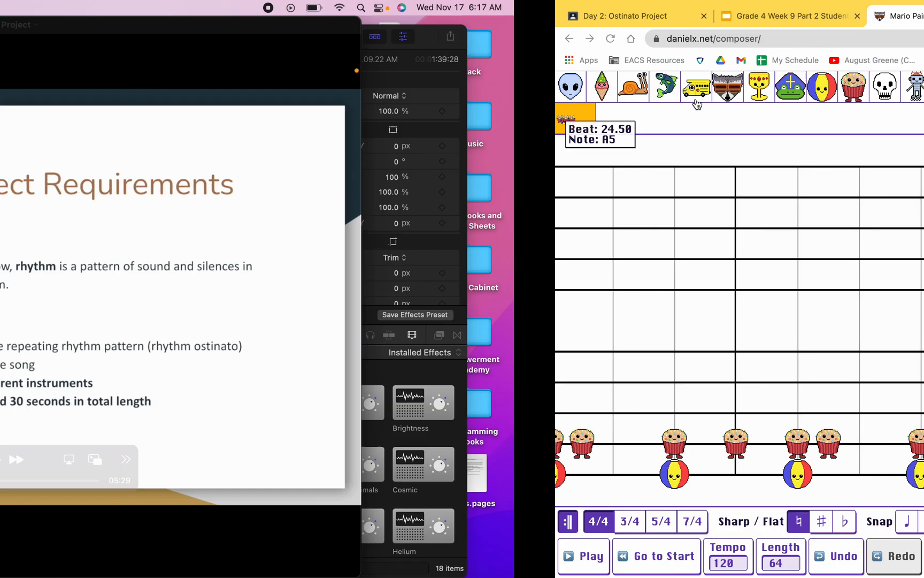
click(706, 92)
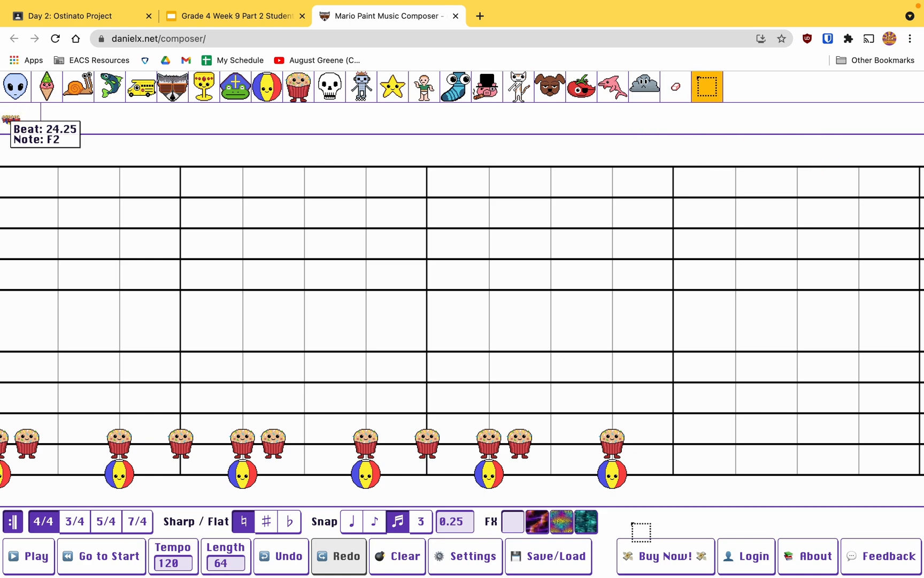
drag(657, 498, 169, 409)
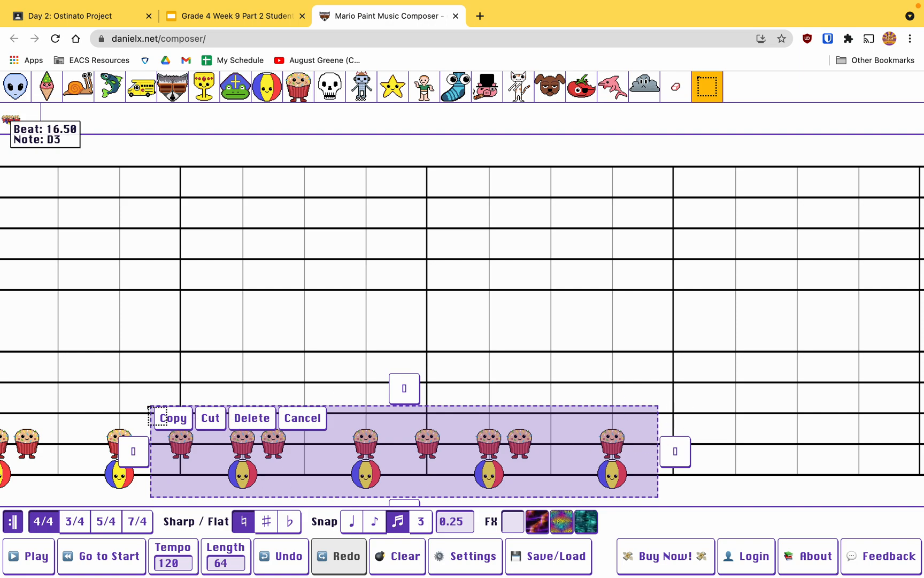
click(157, 421)
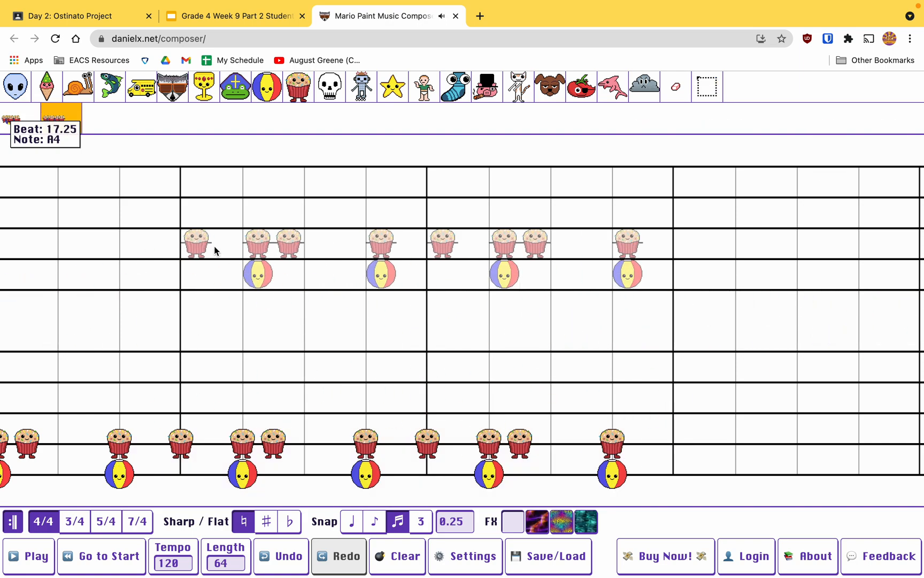
Step: Paste the copied two-measure pattern on B2 at beats 25, 33, 41, 49 and 57
scroll(237, 237, right, 10)
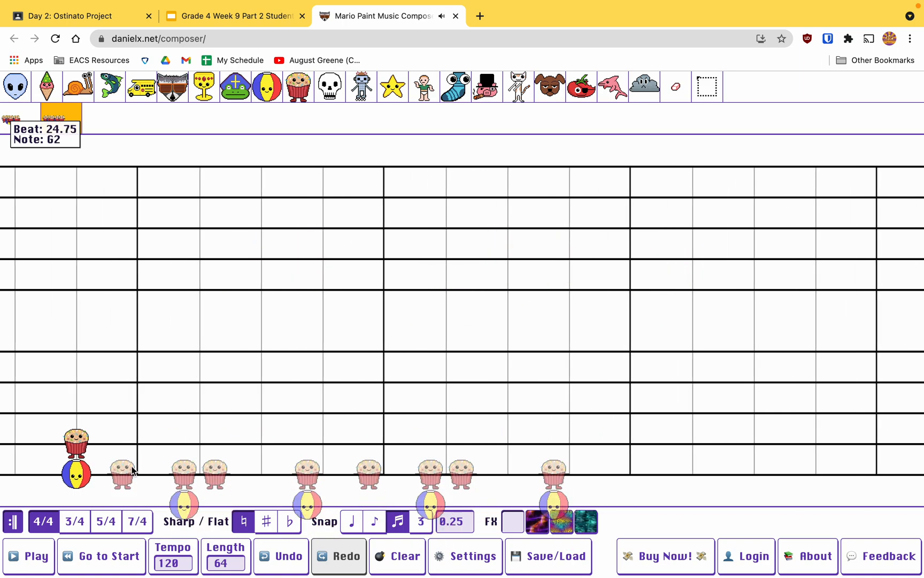
click(139, 449)
scroll(310, 370, right, 9)
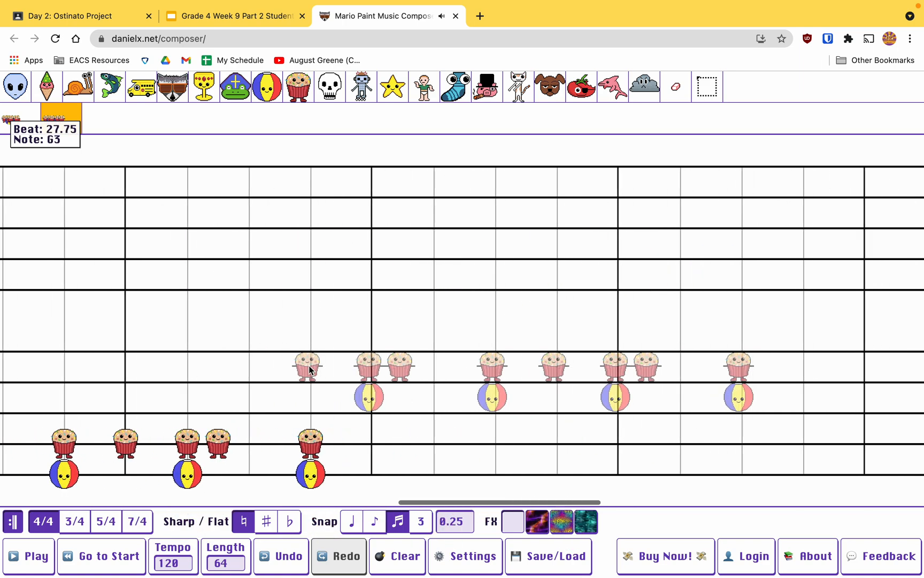
click(125, 459)
scroll(126, 459, right, 8)
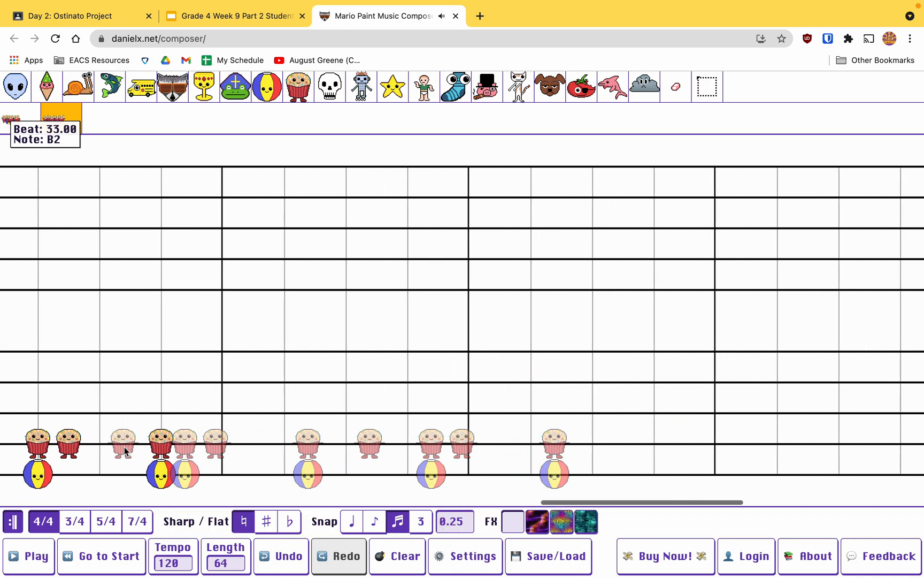
click(224, 444)
scroll(224, 445, right, 10)
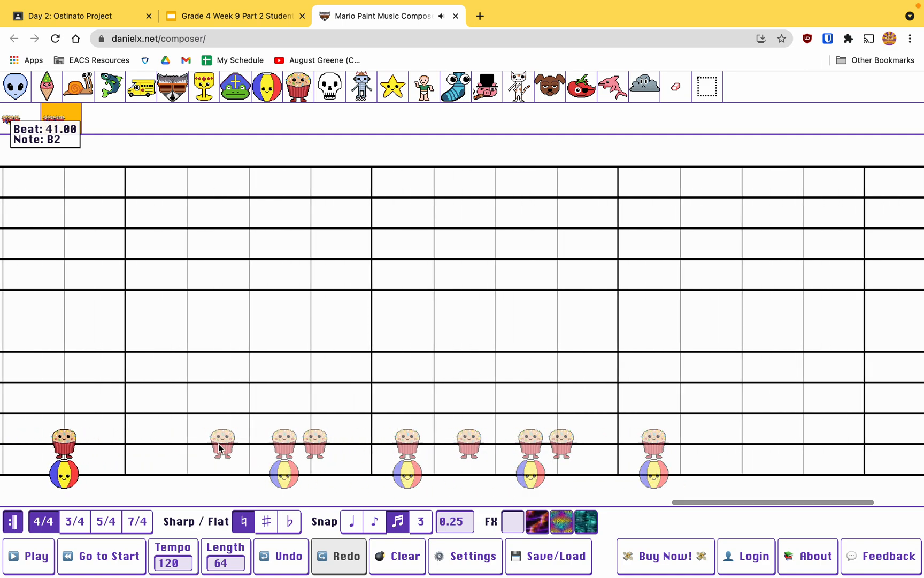
click(126, 444)
scroll(126, 444, right, 4)
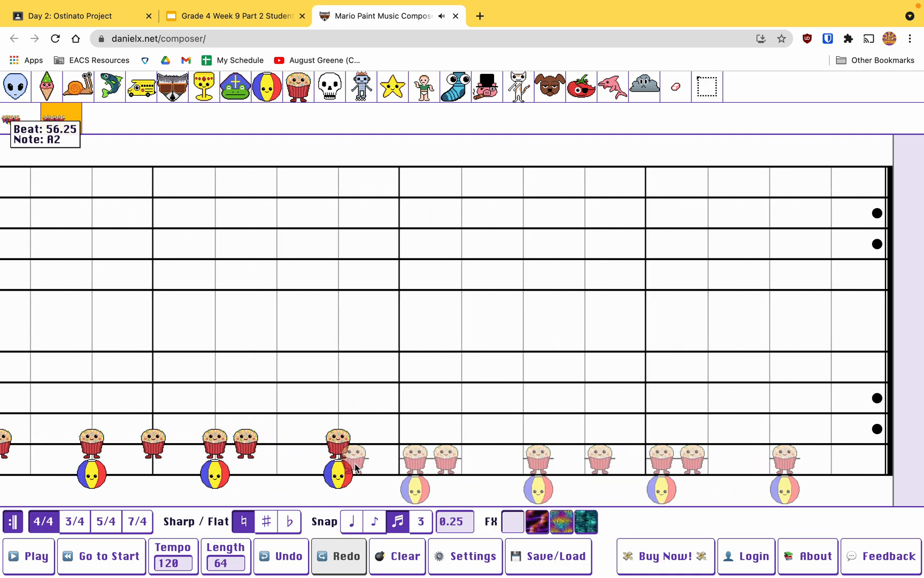
click(395, 448)
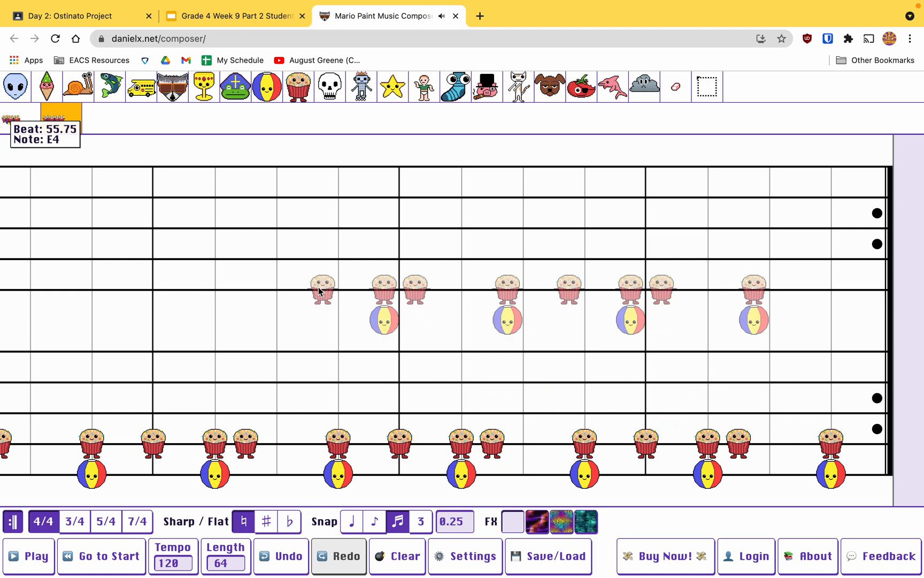
Step: Try the skull and muffin instruments and make the beach ball the active instrument
click(328, 97)
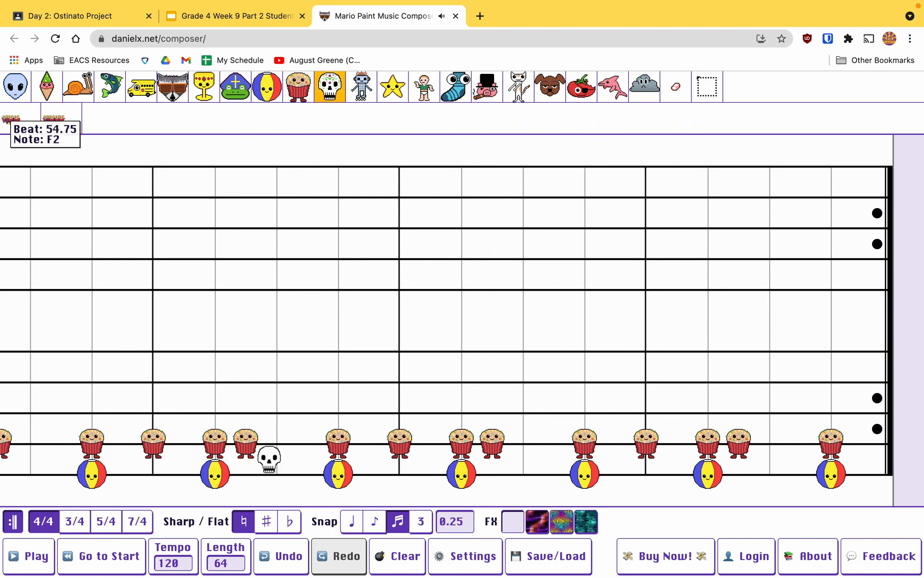
click(298, 96)
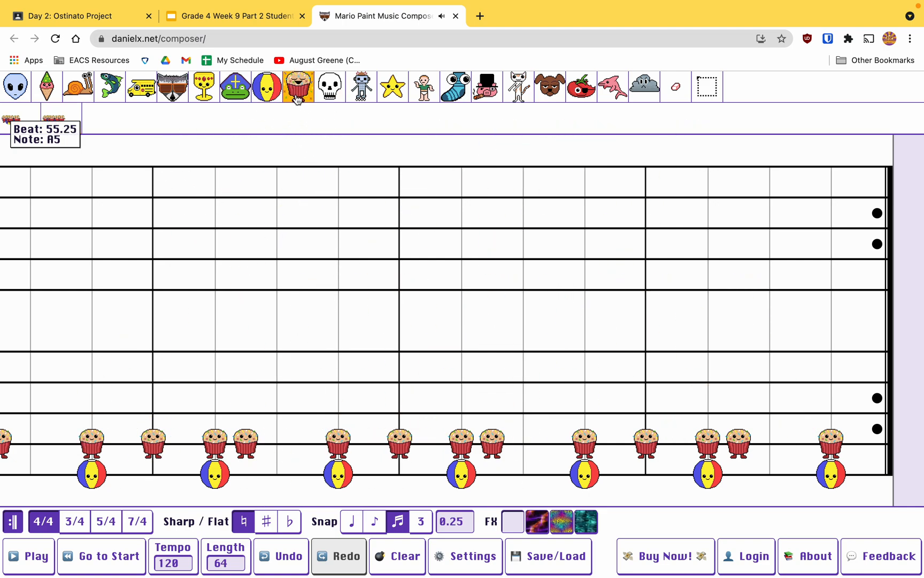
click(257, 96)
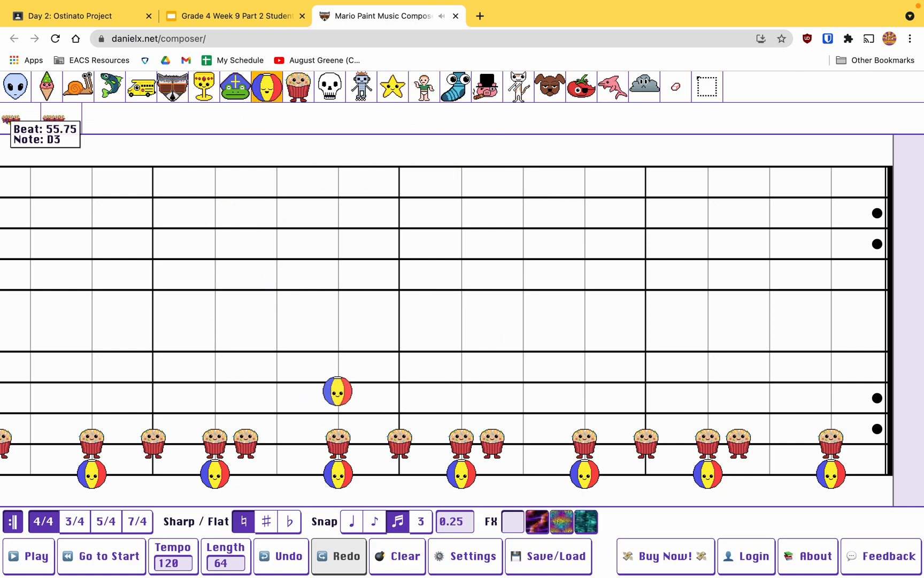
Step: Examine the repeated muffin and beach ball rhythm across the whole song, between its first and last measures
scroll(337, 368, left, 10)
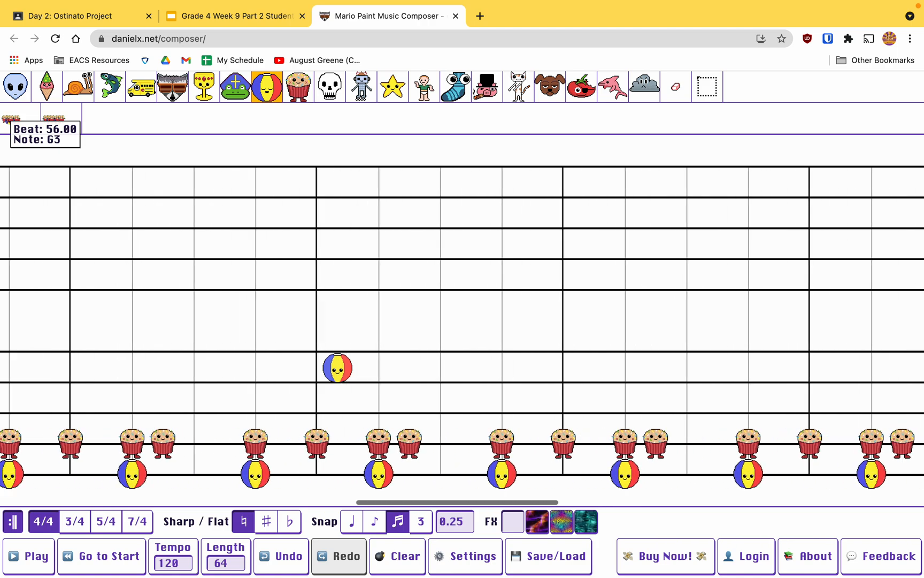
scroll(337, 369, left, 15)
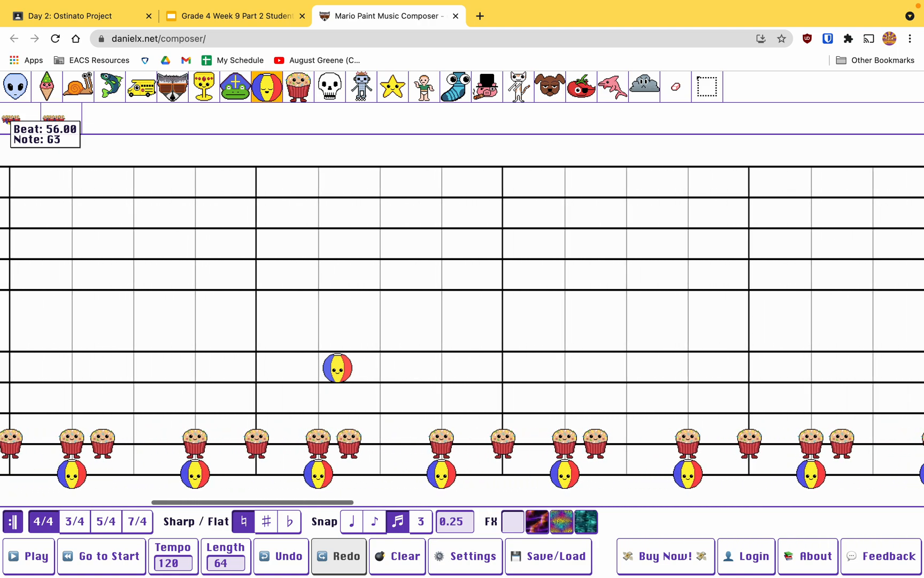
scroll(337, 368, left, 6)
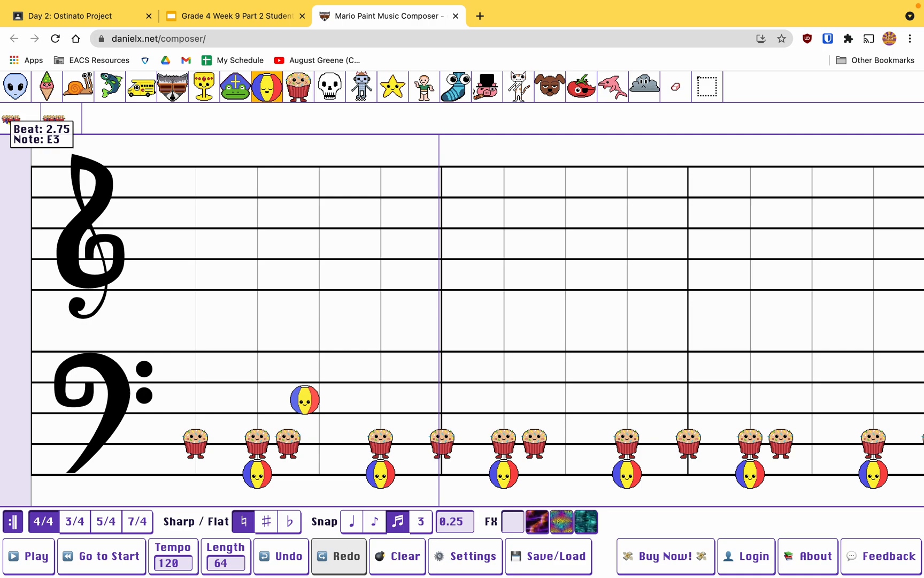
scroll(305, 400, right, 6)
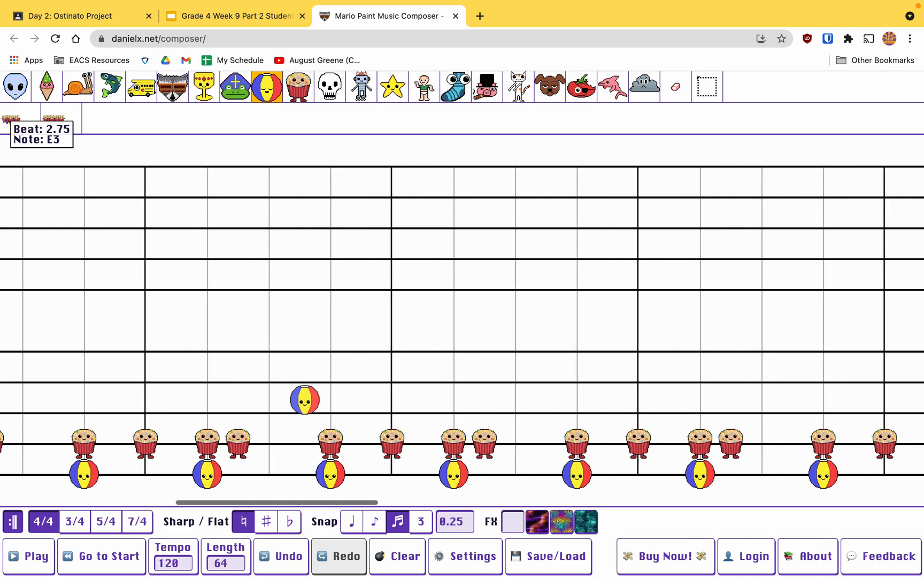
scroll(305, 400, left, 6)
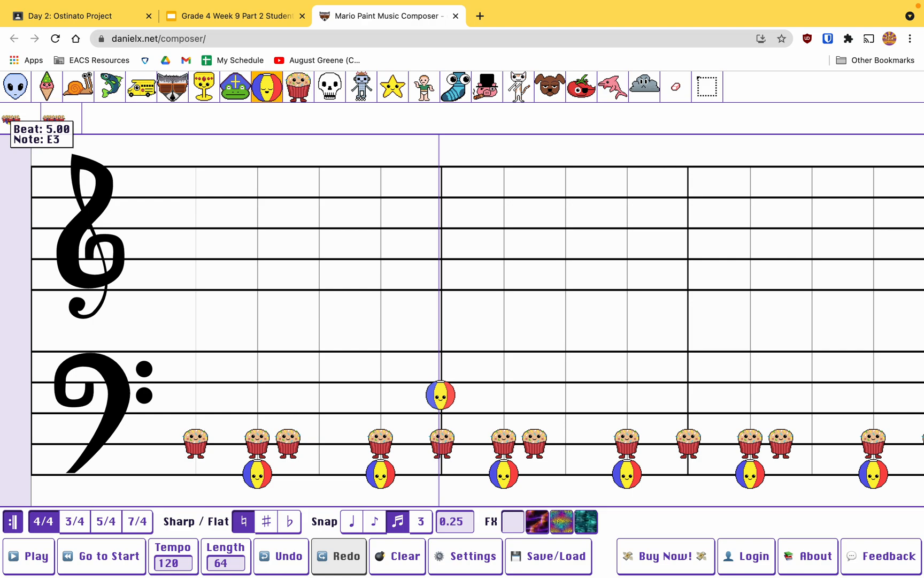
scroll(441, 395, right, 11)
scroll(440, 395, left, 11)
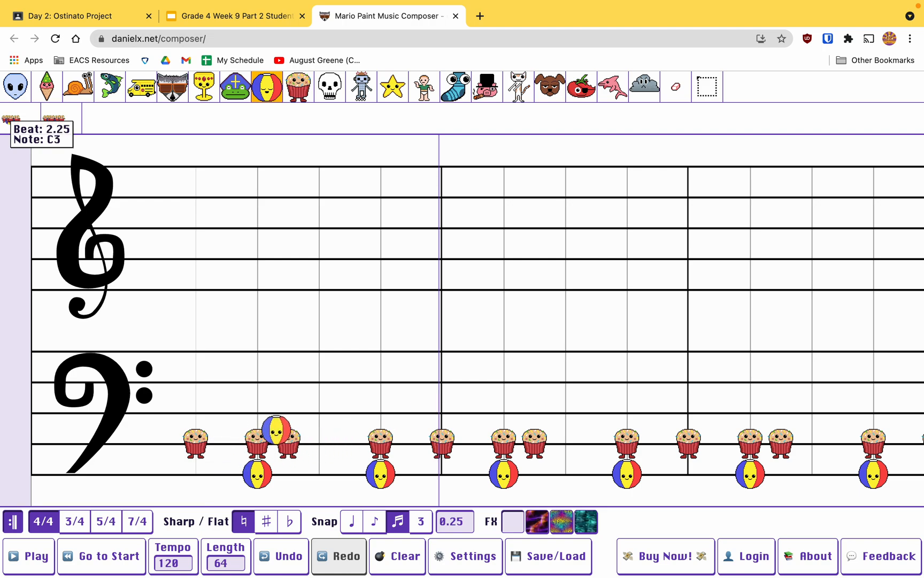
scroll(382, 372, right, 2)
scroll(382, 371, right, 20)
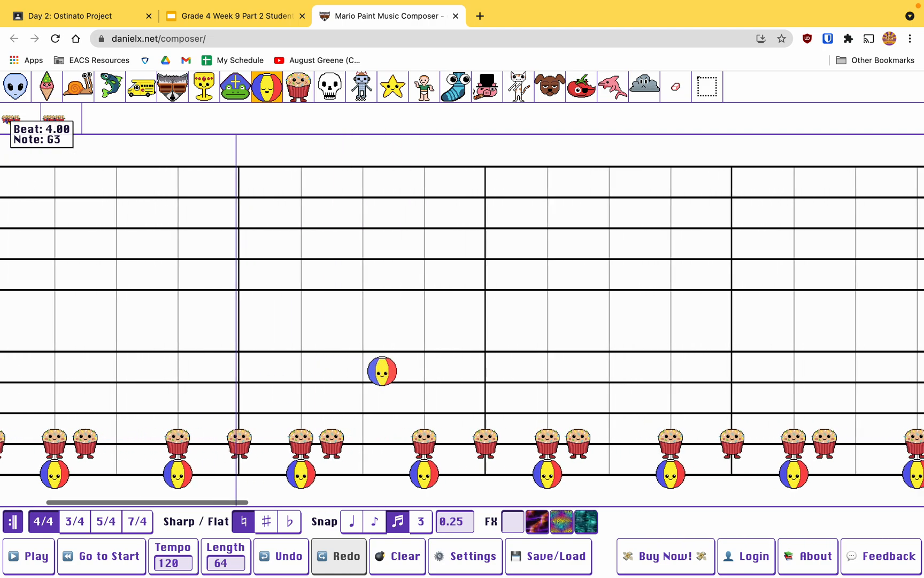
scroll(382, 371, right, 20)
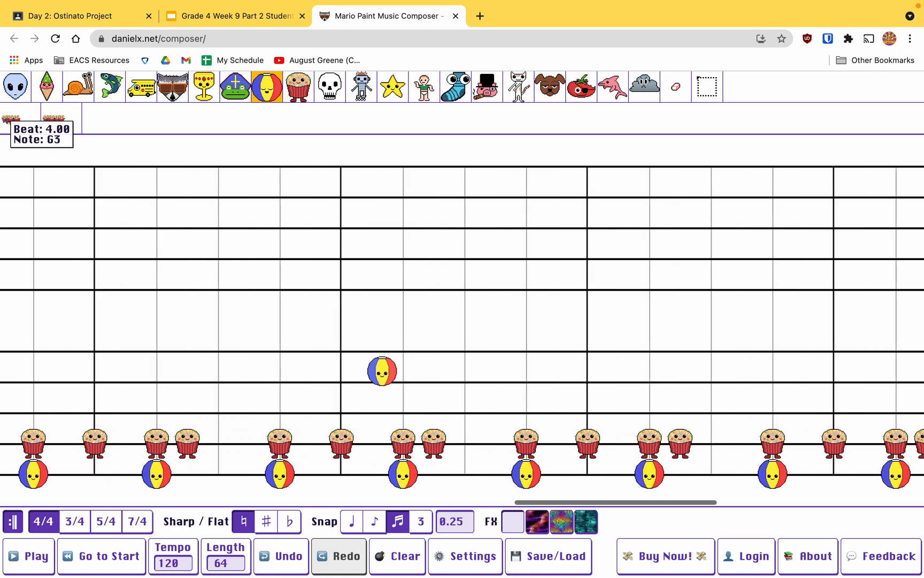
scroll(402, 405, left, 2)
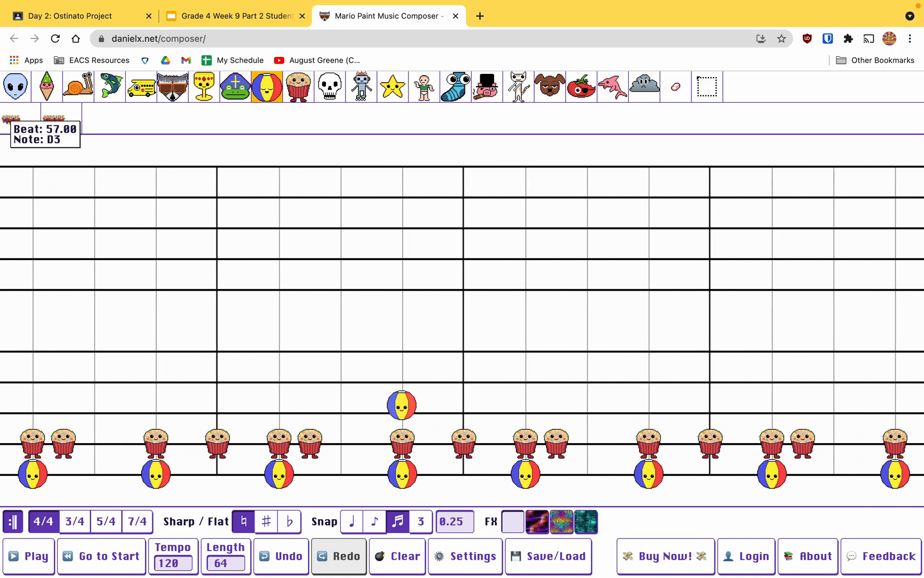
scroll(402, 405, left, 2)
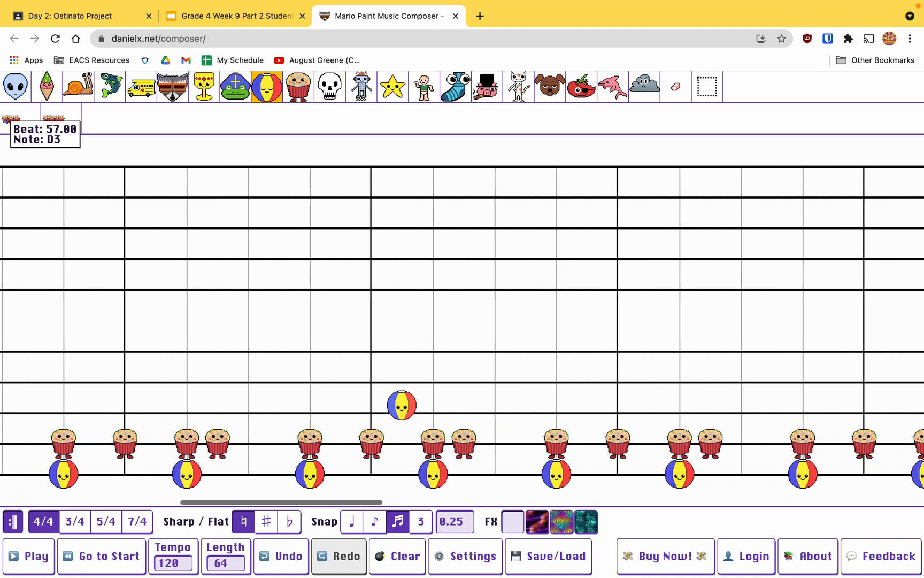